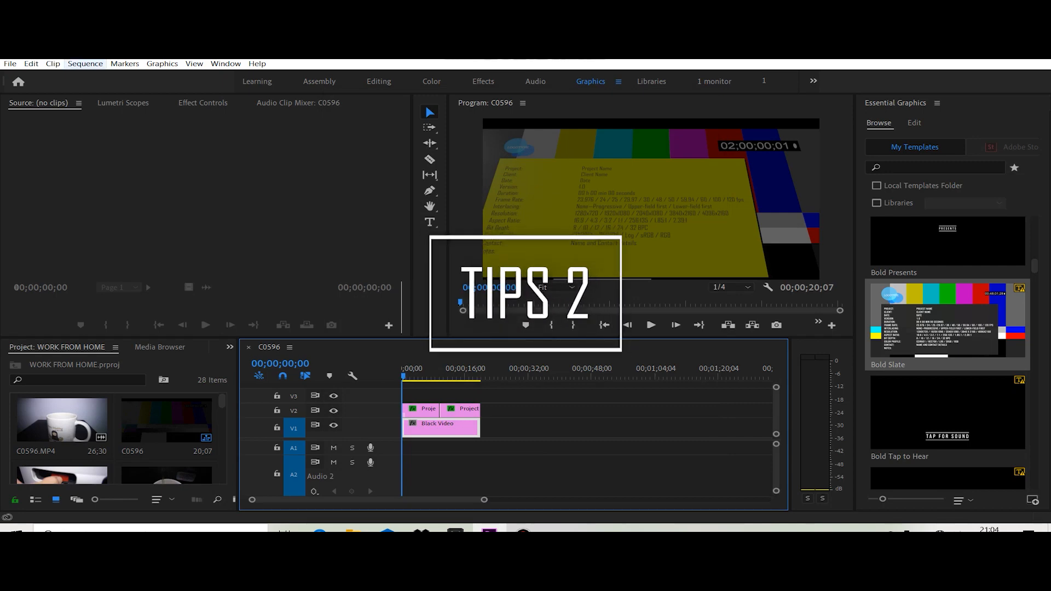
Step: Render the C0596 sequence from in to out, stop the preview playback, and return the playhead to the start
left_click(85, 64)
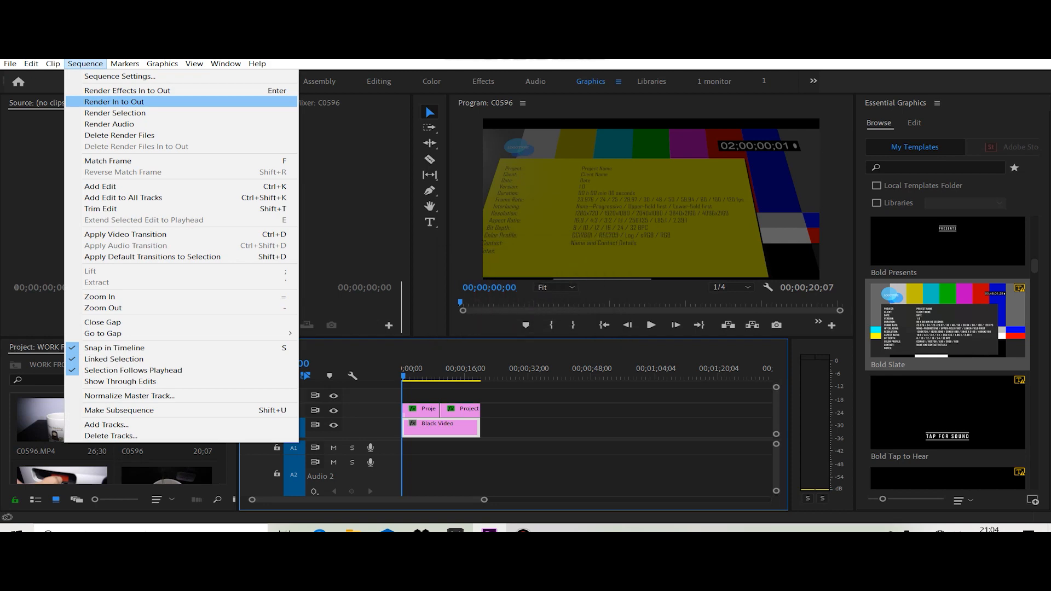
left_click(114, 102)
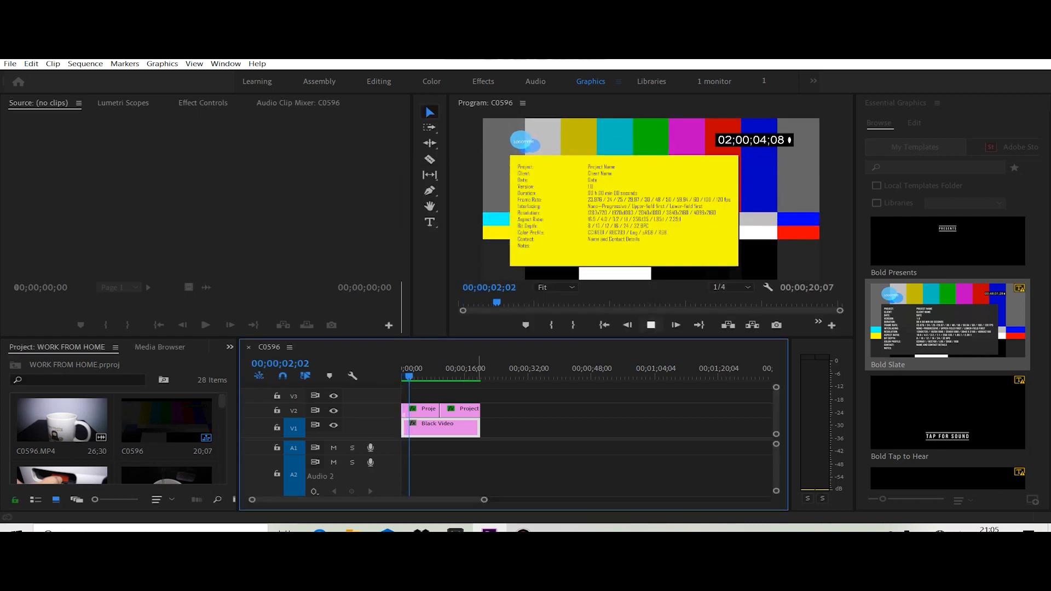
key("space")
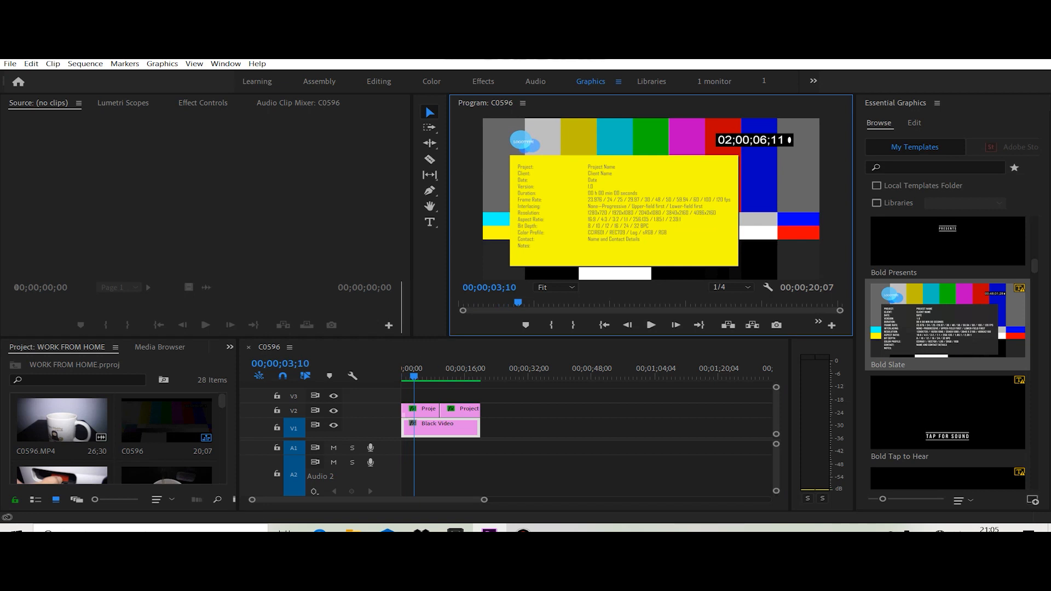
key("Home")
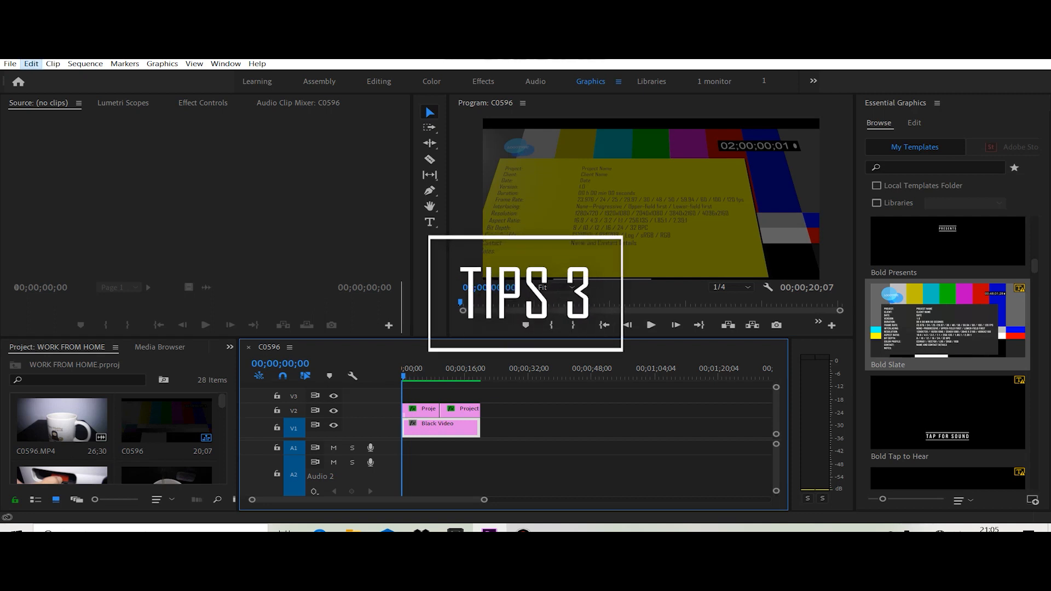
Step: Run the deletion of unused media cache files in the Media Cache preferences, and close the preferences
key("alt+e")
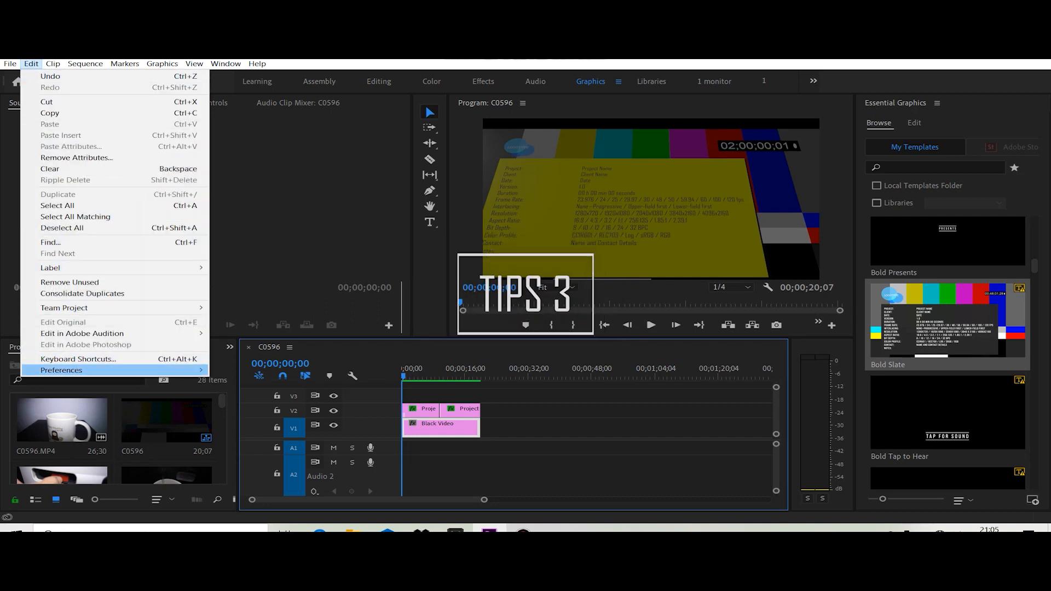
key("Right")
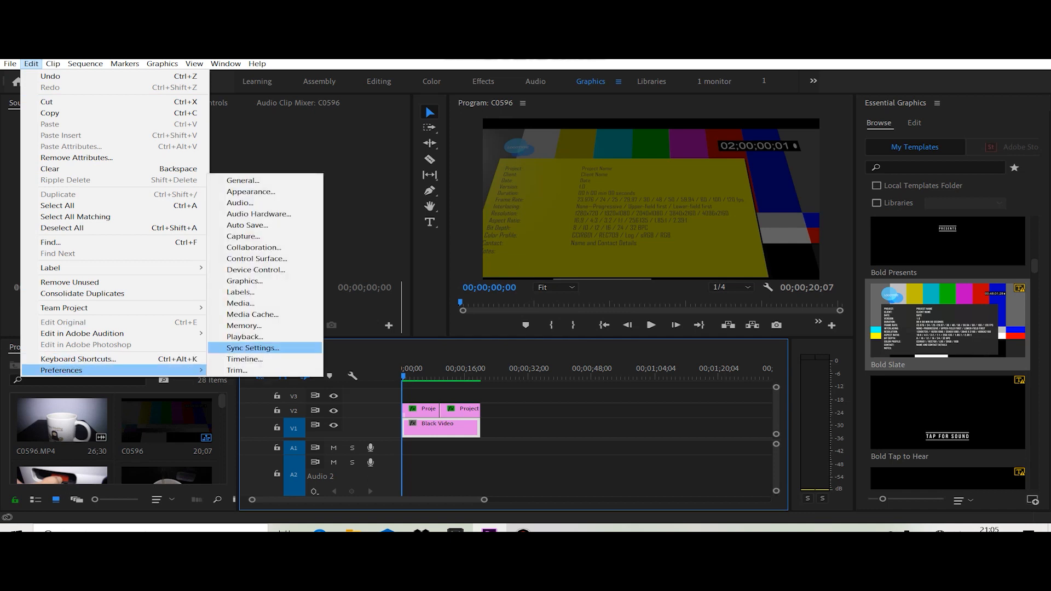
key("Escape")
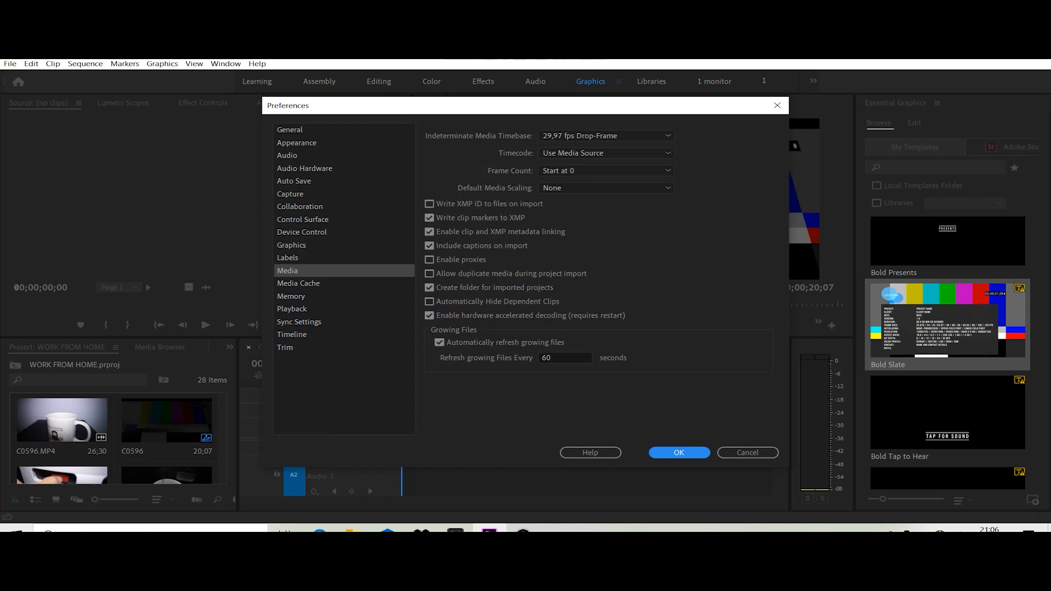
left_click(299, 283)
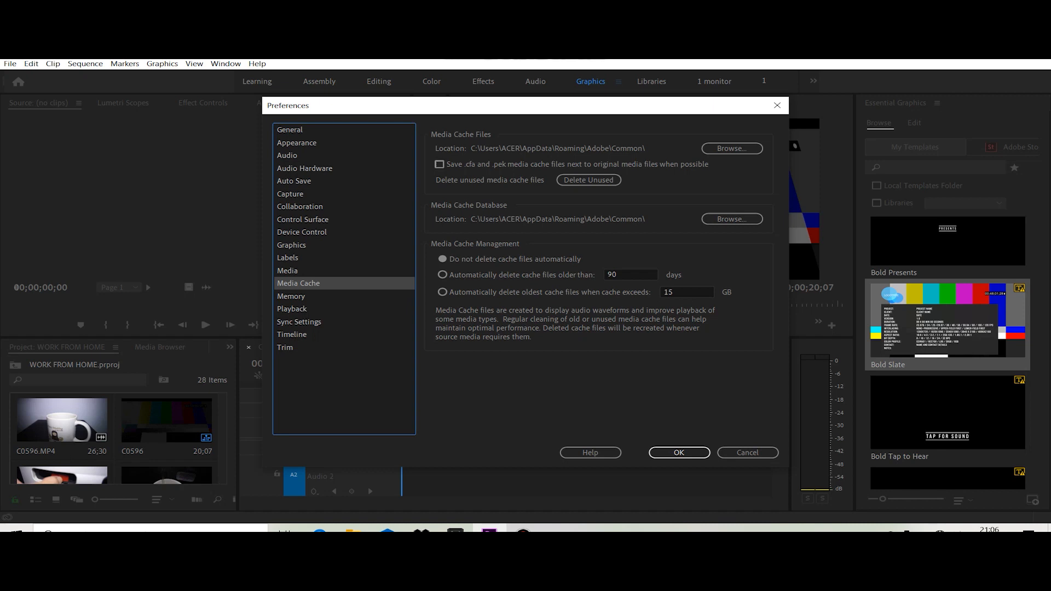
left_click(588, 180)
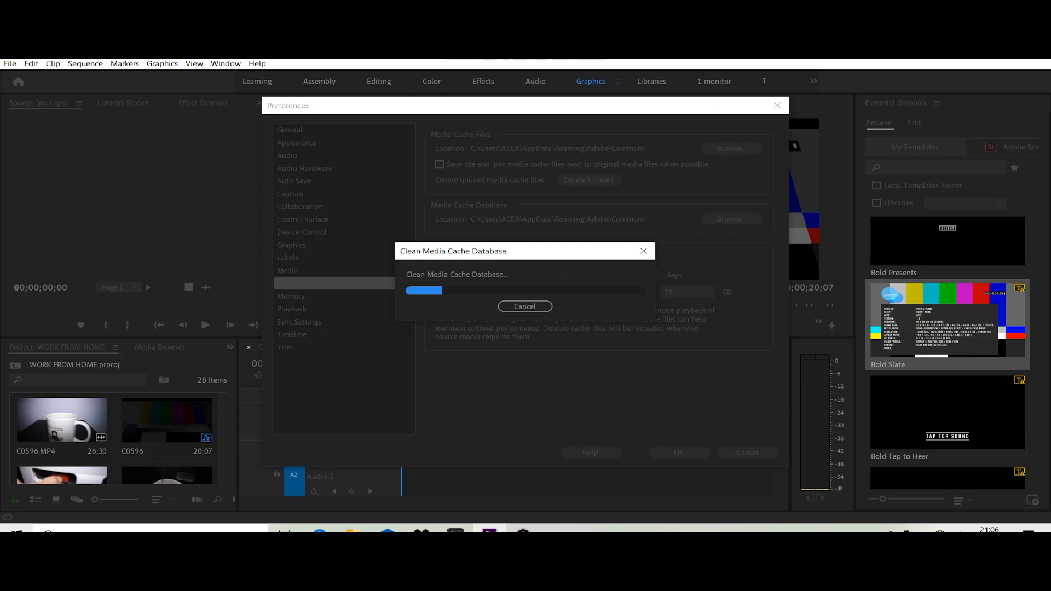
left_click(524, 306)
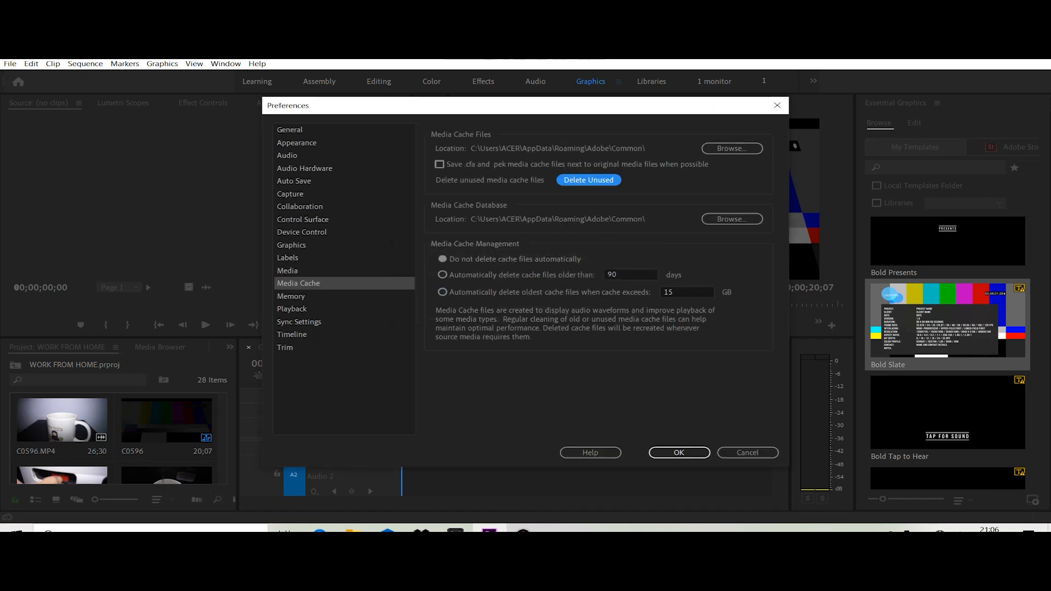
left_click(778, 106)
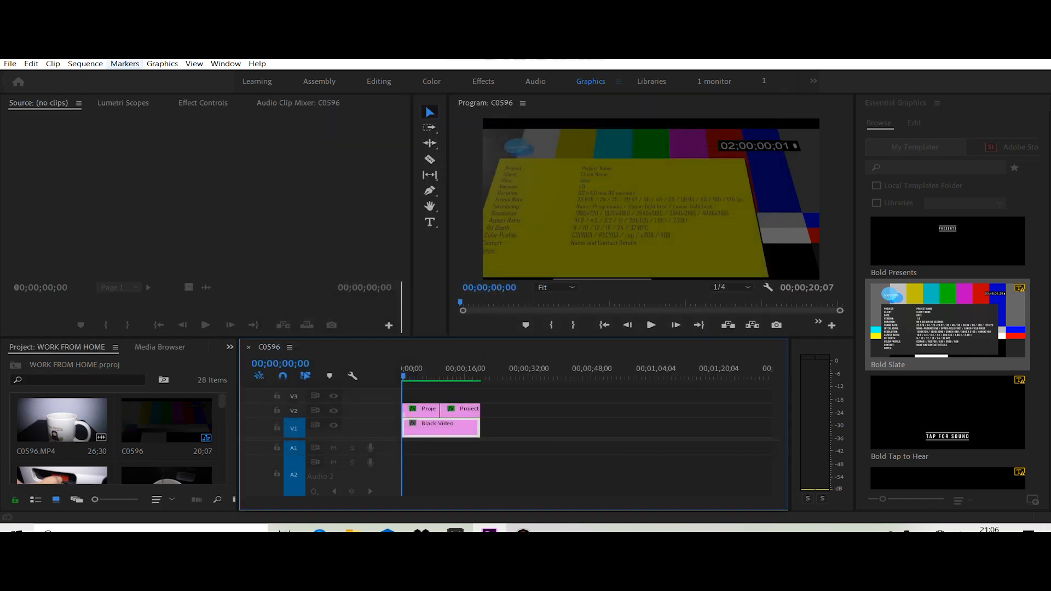
Step: In the Memory preferences, reserve 1,5 GB of RAM for other applications and optimize rendering for Performance
left_click(31, 64)
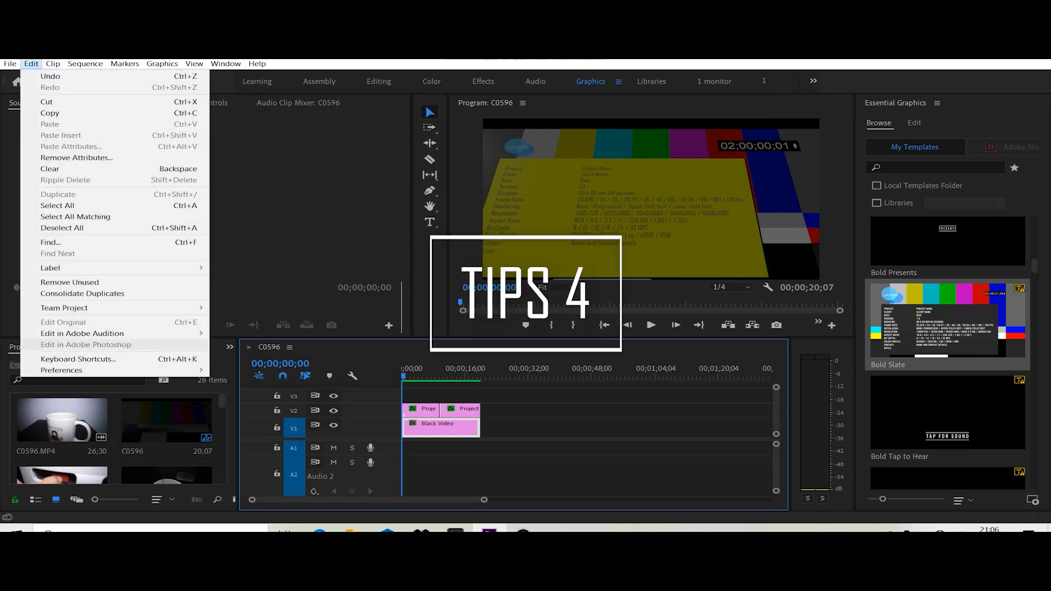
mouse_move(61, 370)
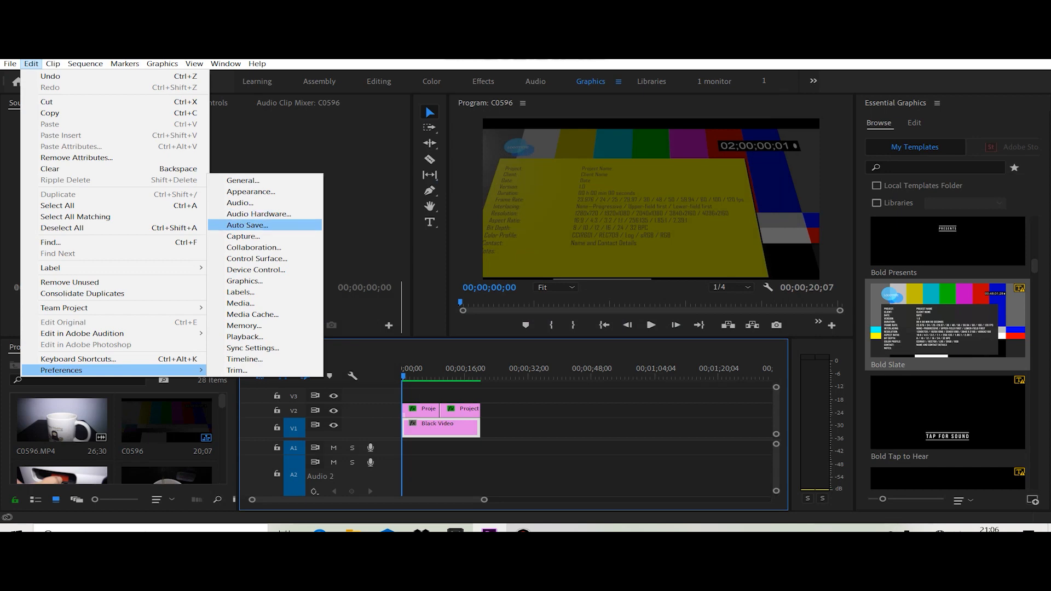
left_click(244, 326)
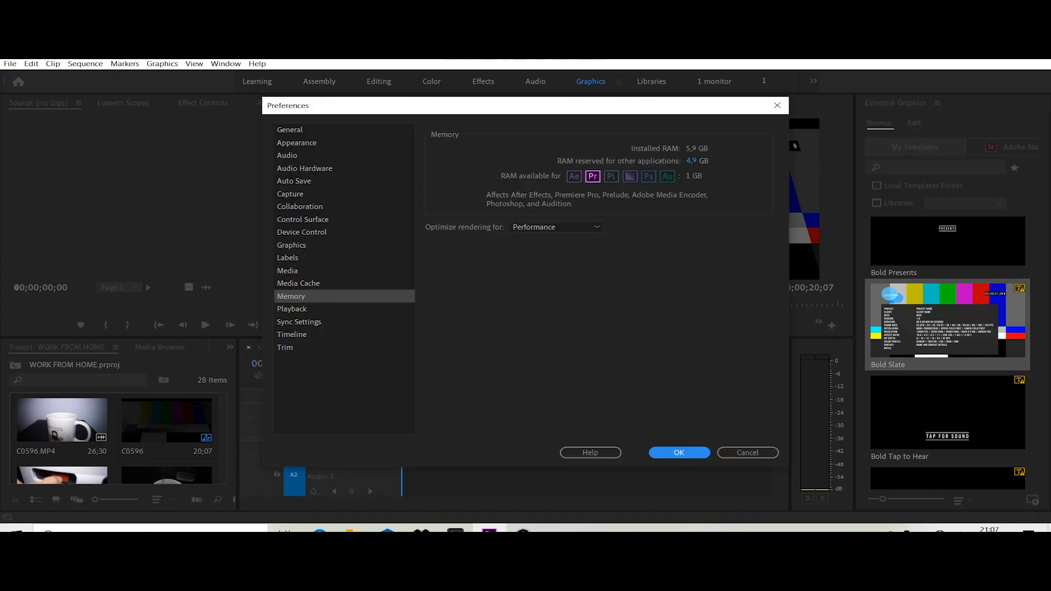
left_click_drag(692, 161, 673, 161)
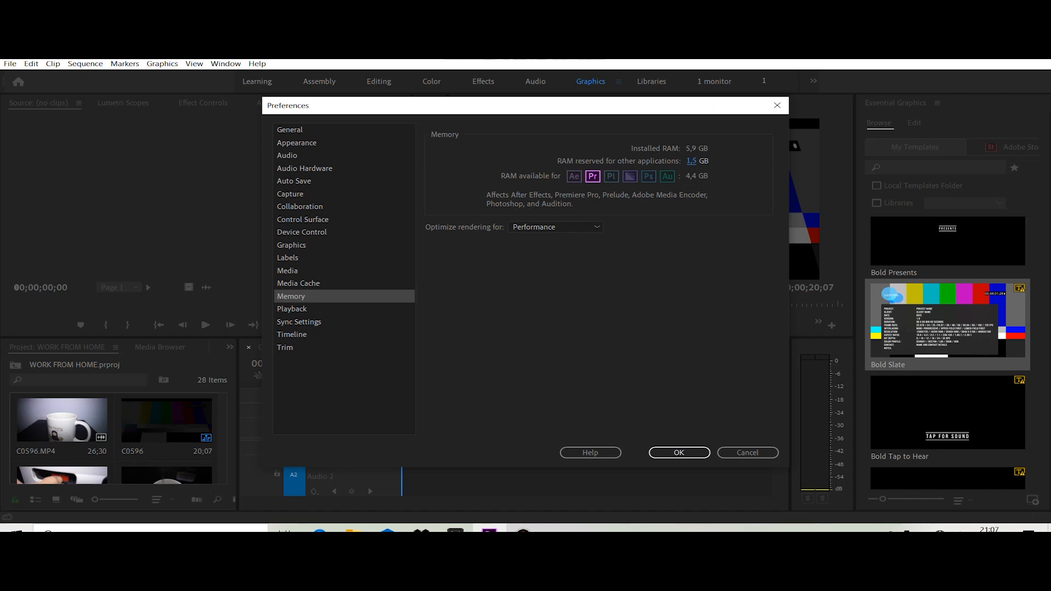
left_click_drag(692, 161, 739, 161)
left_click_drag(688, 161, 712, 161)
left_click_drag(691, 161, 668, 161)
left_click(556, 227)
left_click(534, 237)
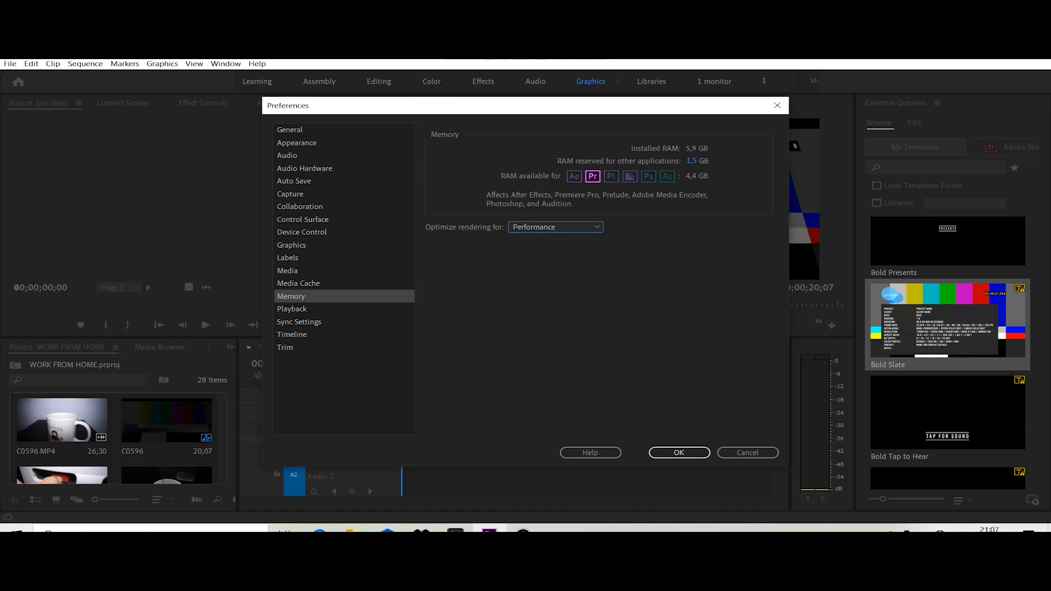
left_click(679, 452)
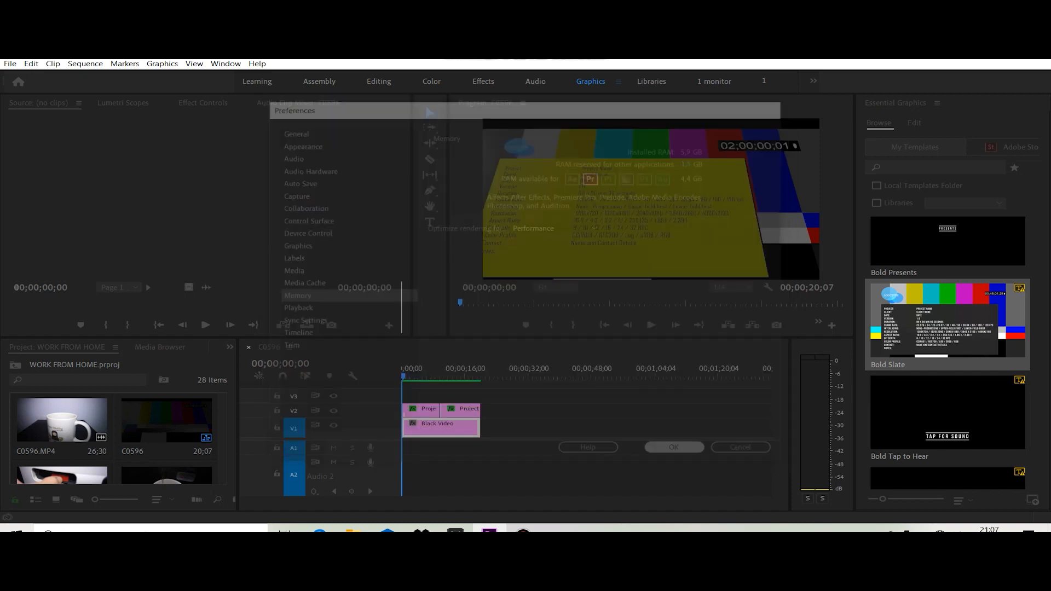
Step: Set both the paused resolution and the playback resolution of the Program monitor to 1/4
left_click(194, 64)
mouse_move(226, 64)
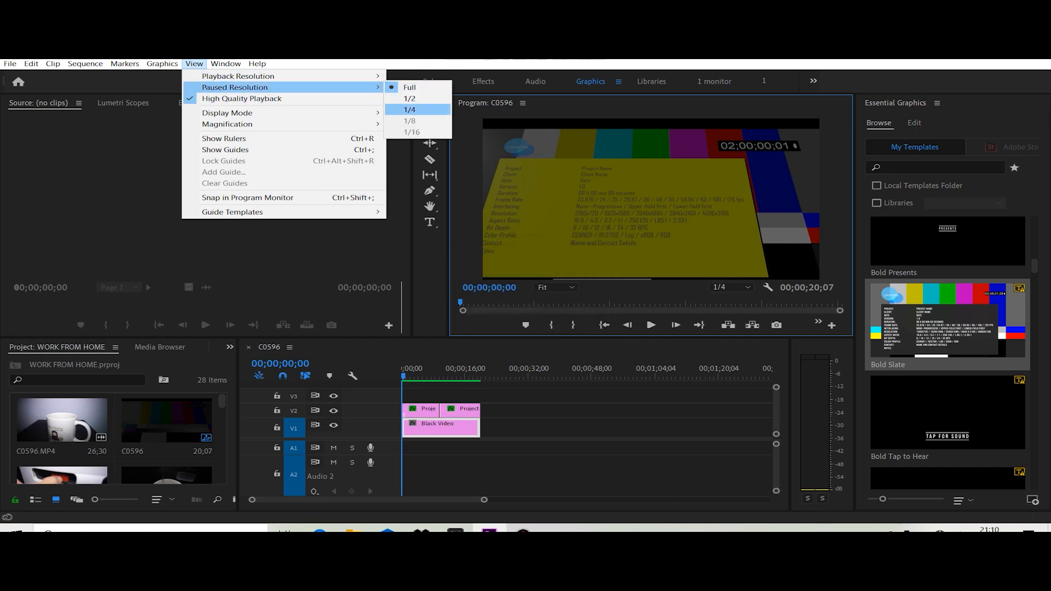
left_click(410, 109)
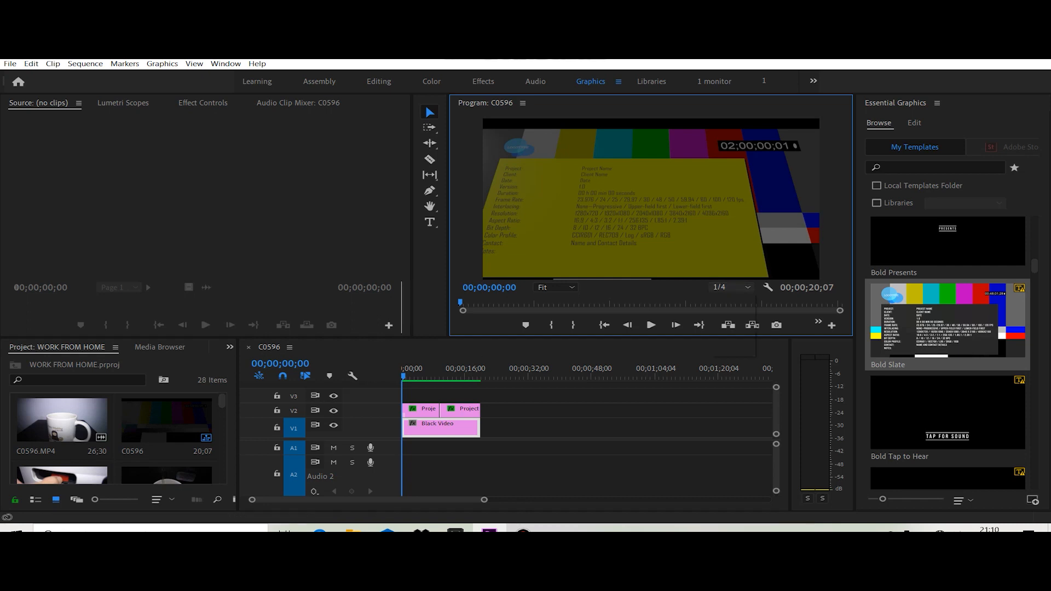
left_click(730, 288)
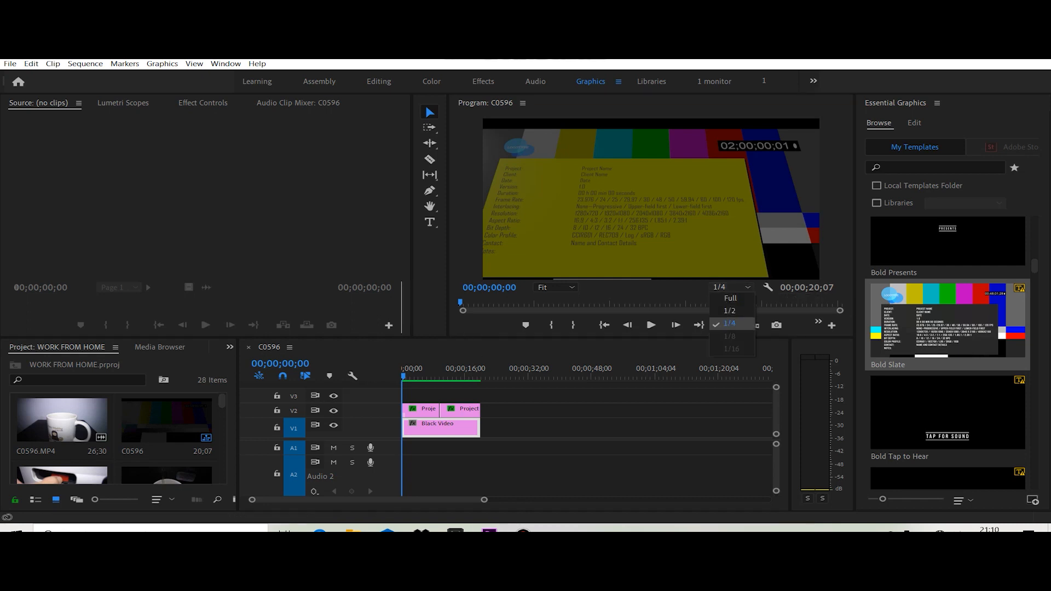
left_click(730, 323)
Step: Preview the sequence at 1/4 playback resolution, and replay it from the start at Full resolution
left_click(651, 324)
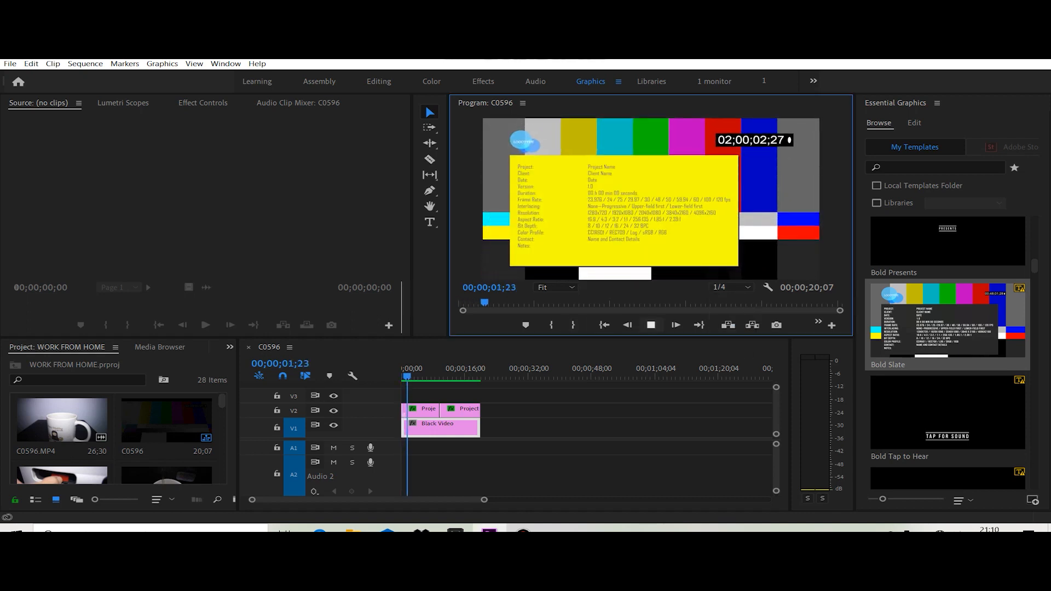
key("space")
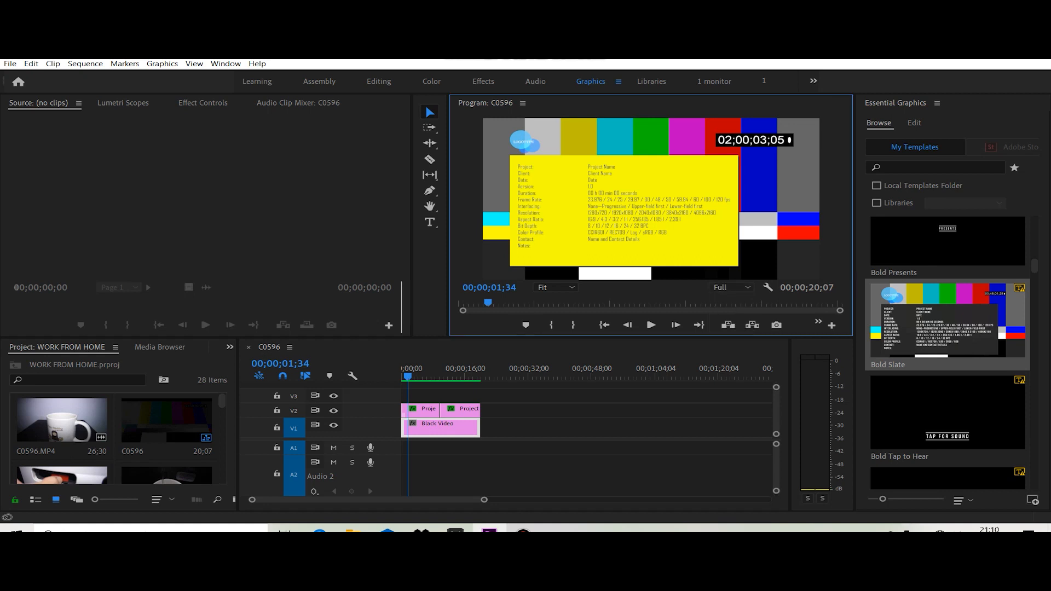
left_click(418, 357)
key("Home")
left_click(652, 325)
left_click(652, 325)
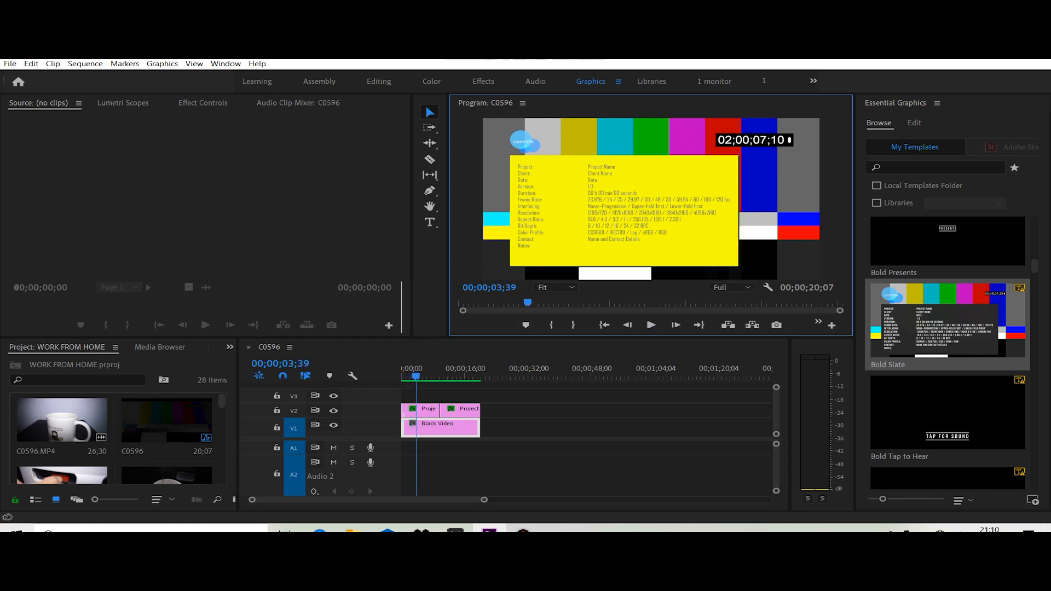
Step: Switch the Program monitor's playback resolution to 1/2 and preview a short stretch of the sequence
left_click(732, 286)
left_click(730, 311)
key("space")
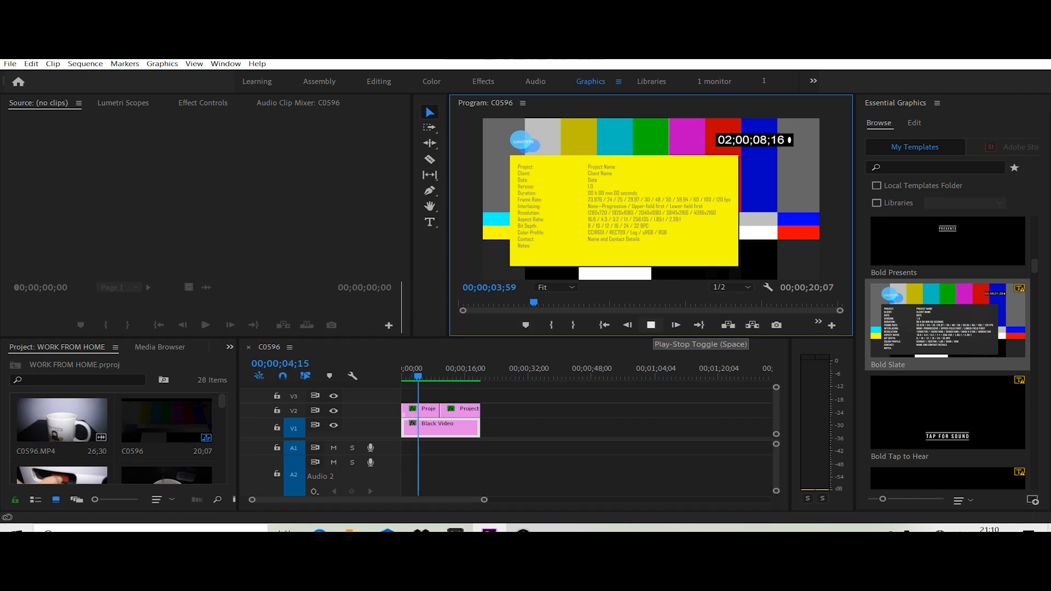
left_click(651, 325)
Step: Set the Program monitor's playback resolution to 1/4 and preview a short stretch of the sequence
left_click(732, 287)
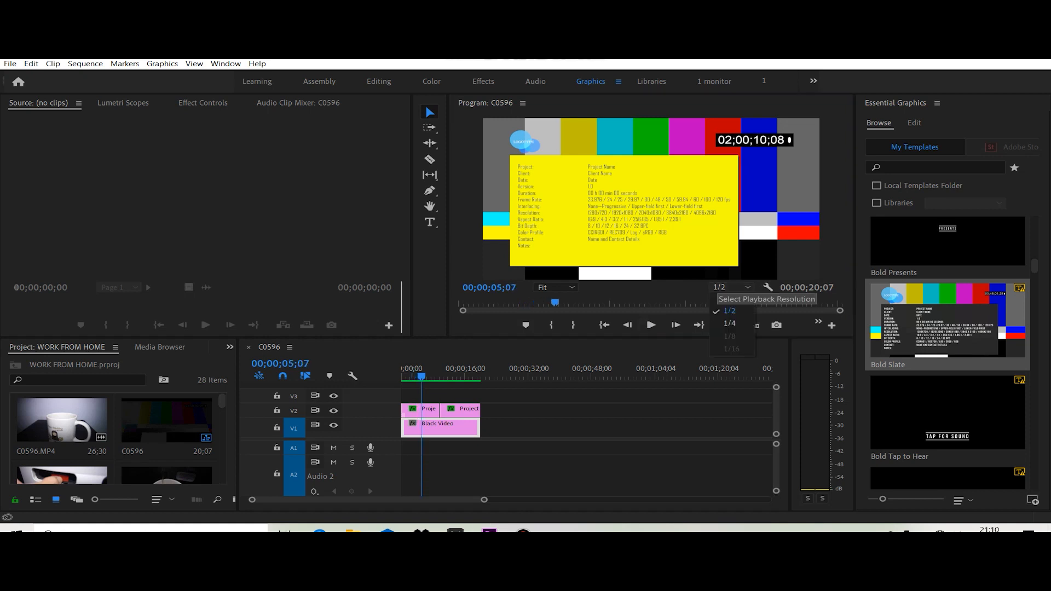
left_click(728, 323)
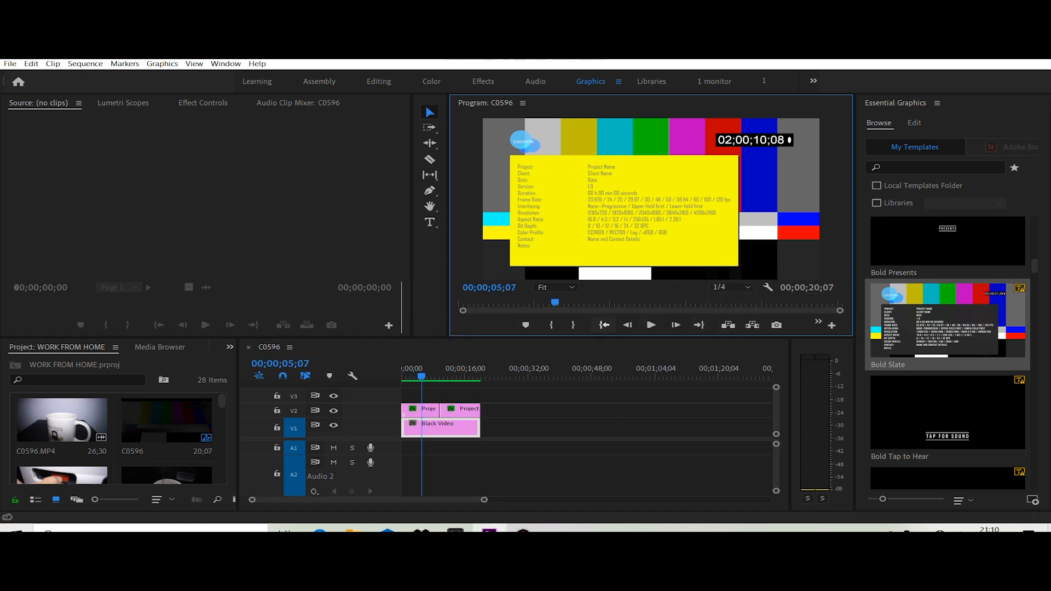
left_click(651, 325)
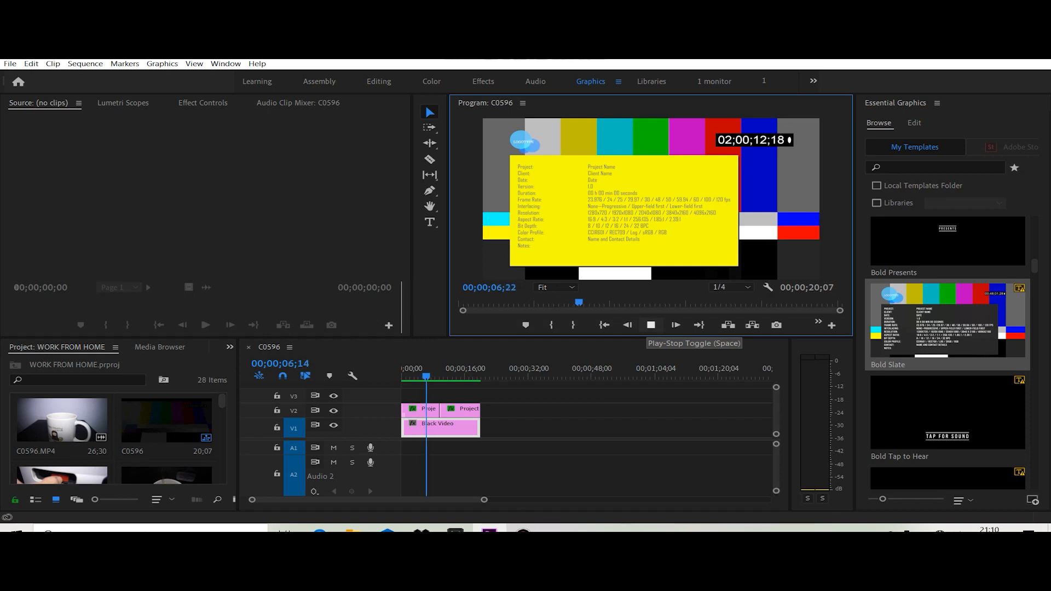
left_click(651, 325)
Step: Return the playhead to the start of the sequence and play the first few seconds to check smoothness
left_click(438, 372)
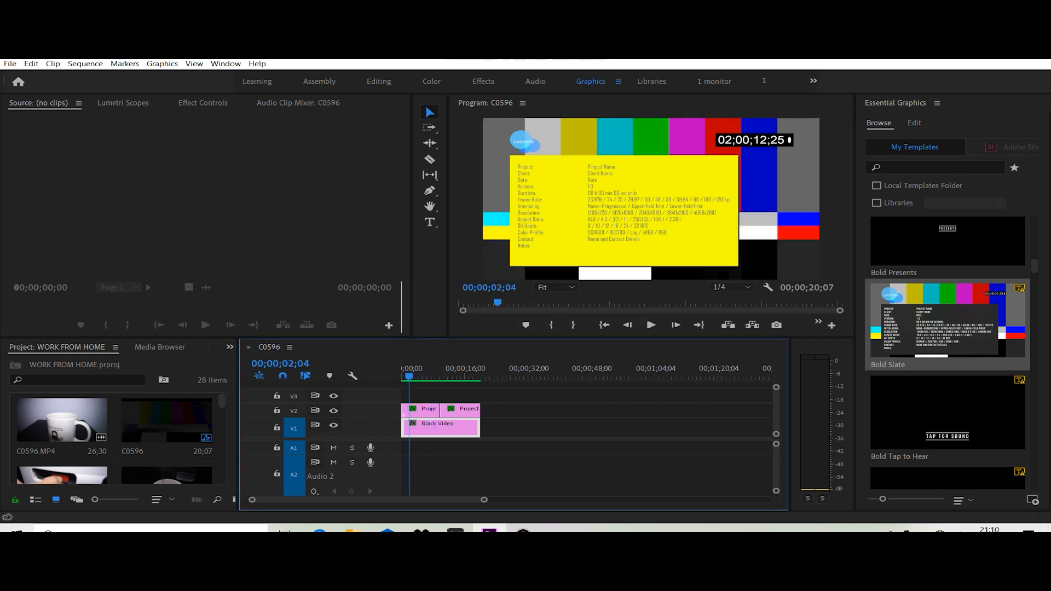
key("Home")
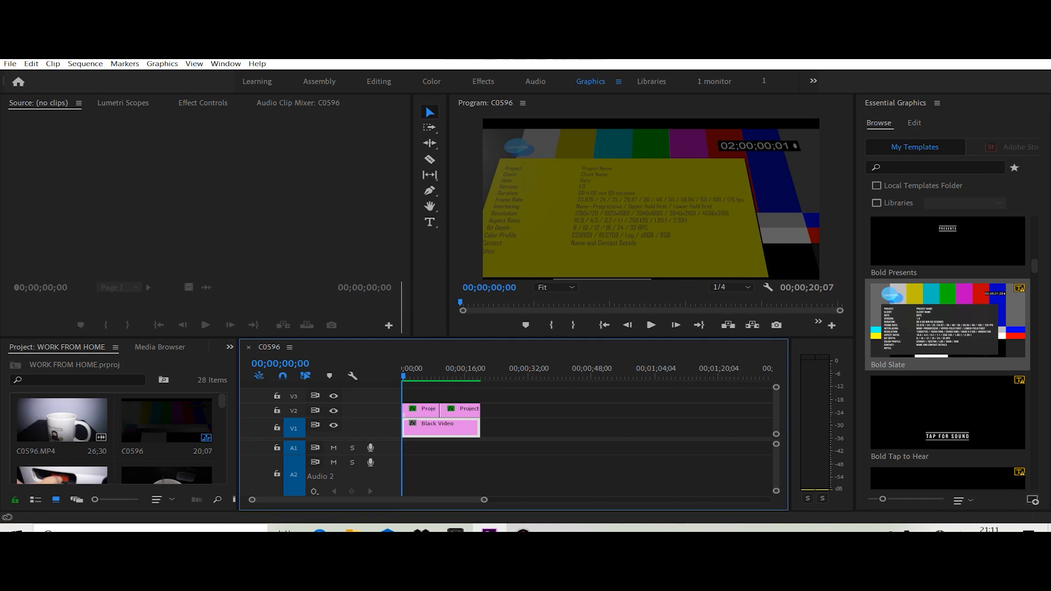
left_click(651, 325)
left_click(652, 325)
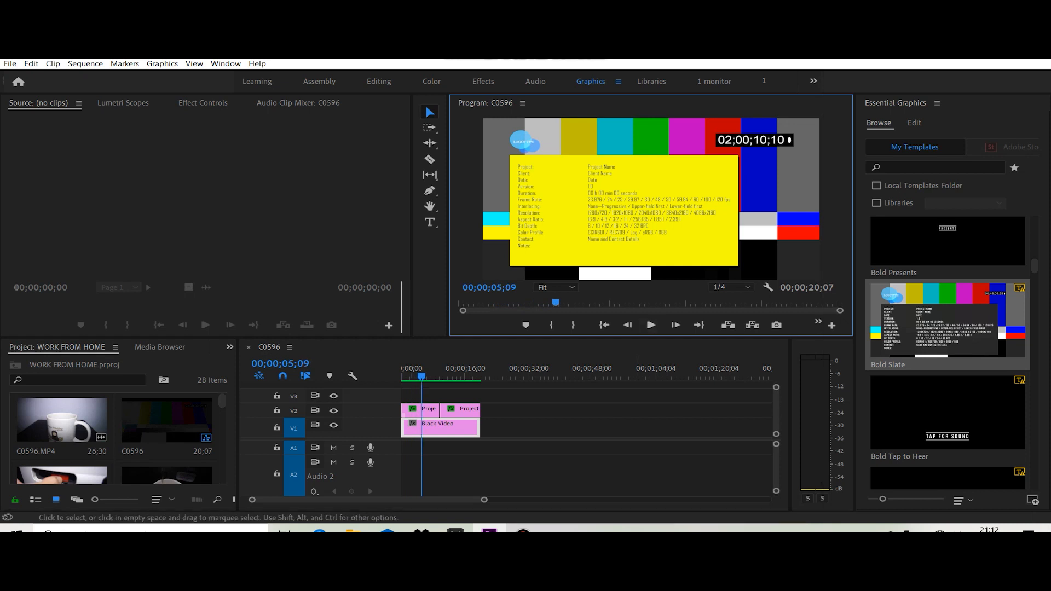
Step: Export the sequence as C0596.mp4 in H.264 format with the High Quality 1080p HD preset
key("ctrl+m")
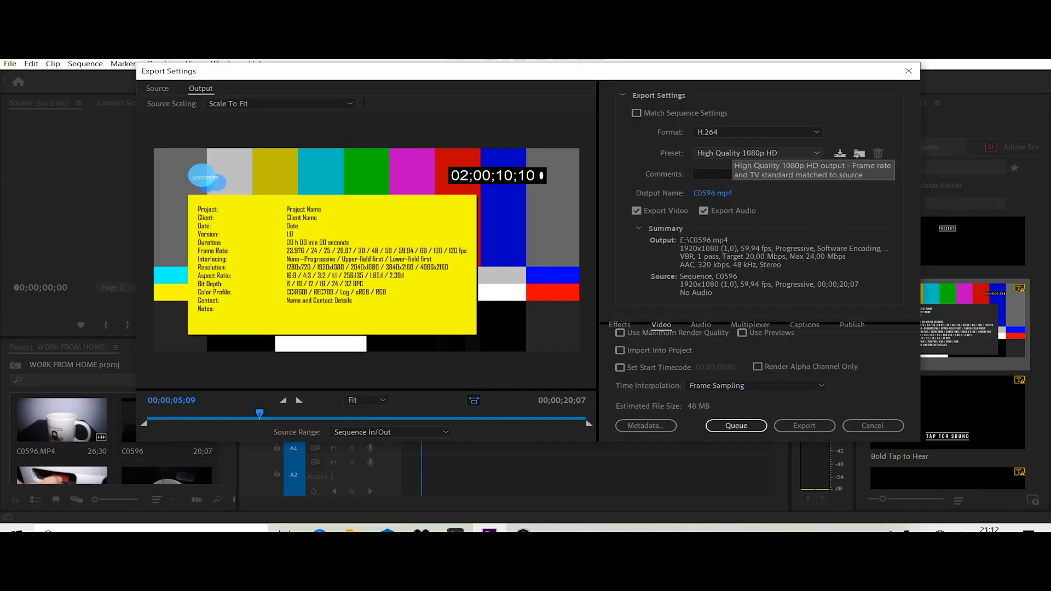
left_click(755, 153)
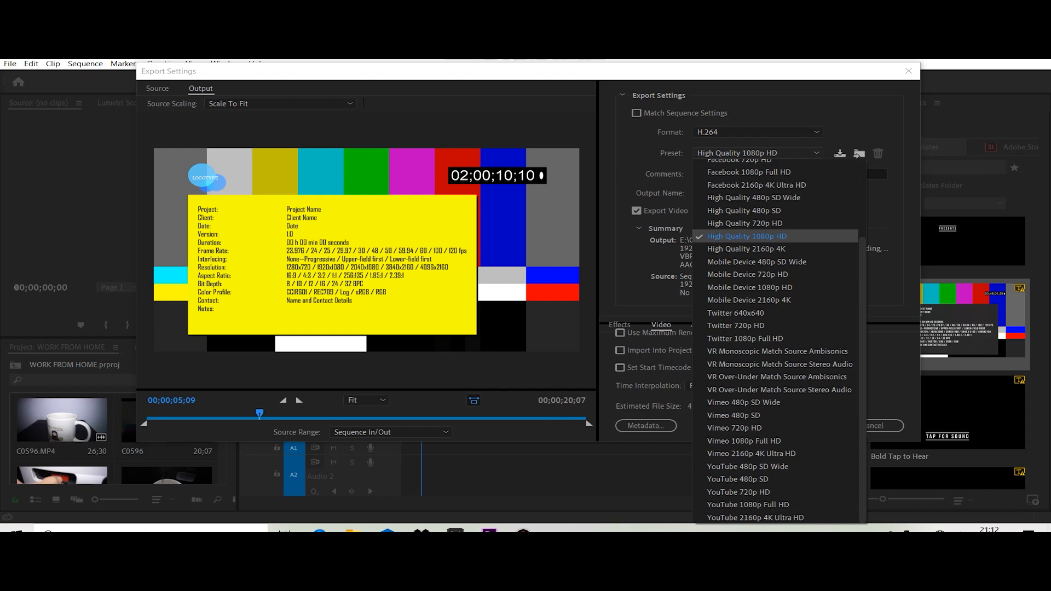
left_click(747, 236)
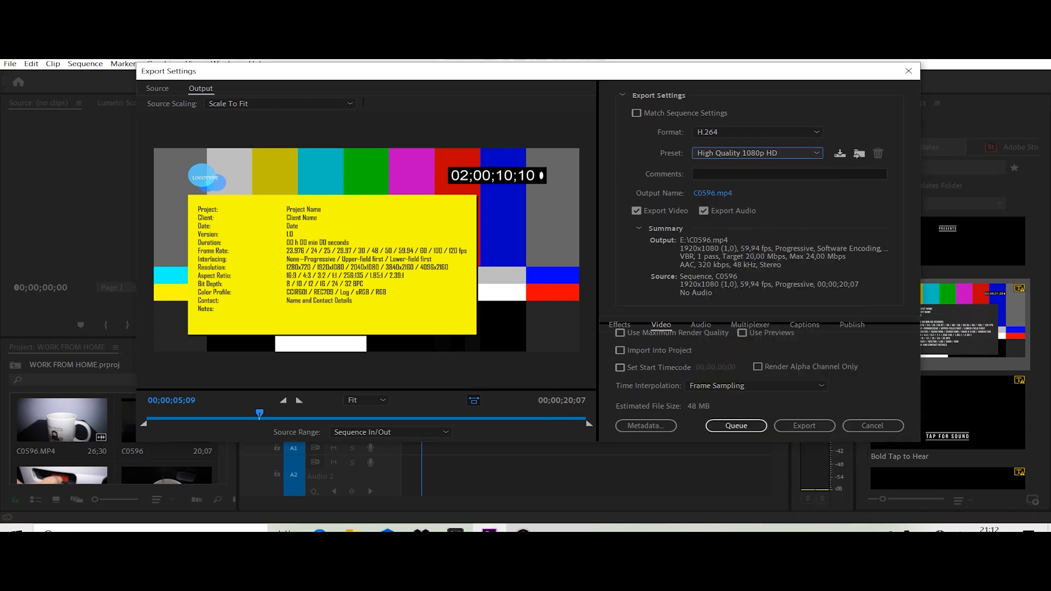
left_click(804, 425)
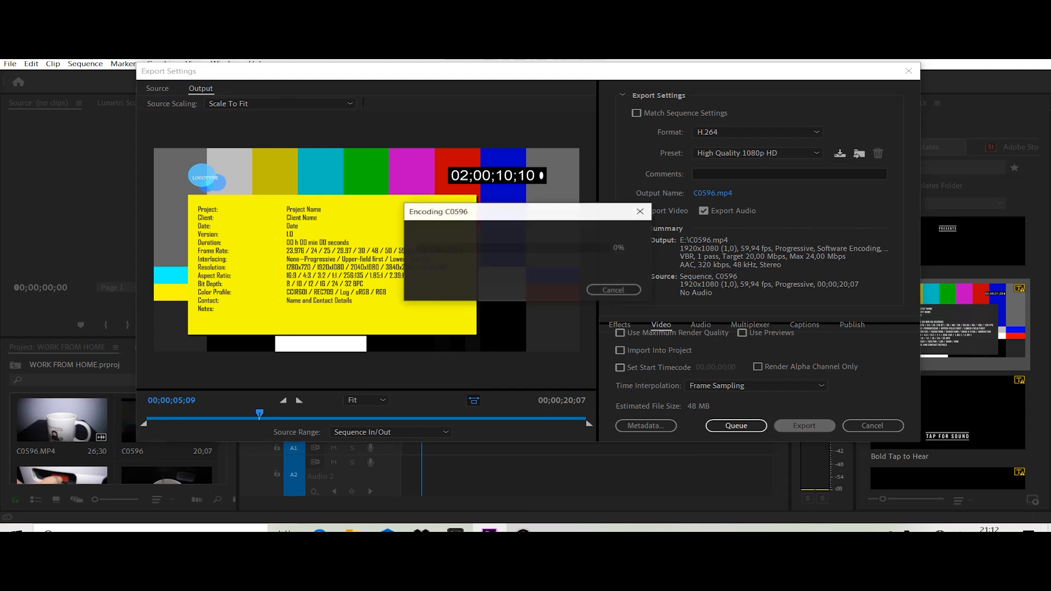